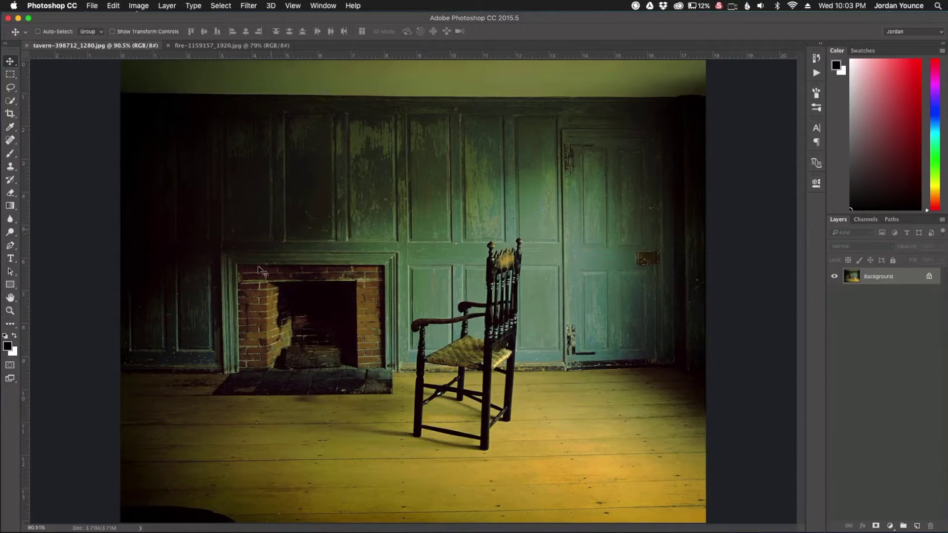
Step: View fire-1159157_1920.jpg, then return to the tavern-398712_1280.jpg document
left_click(211, 47)
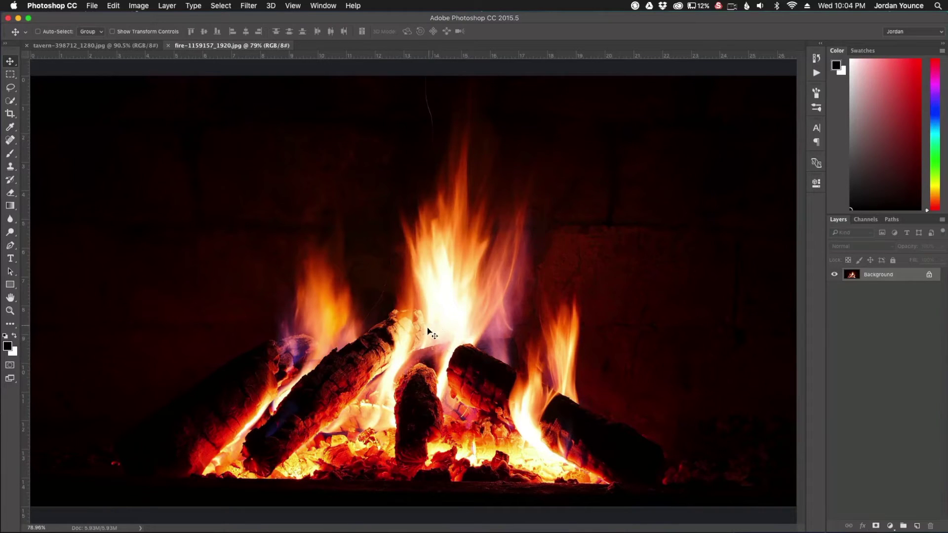
left_click(119, 46)
Step: Paste the fire photo as a new layer and shrink it to about 30% over the fireplace
key("super+v")
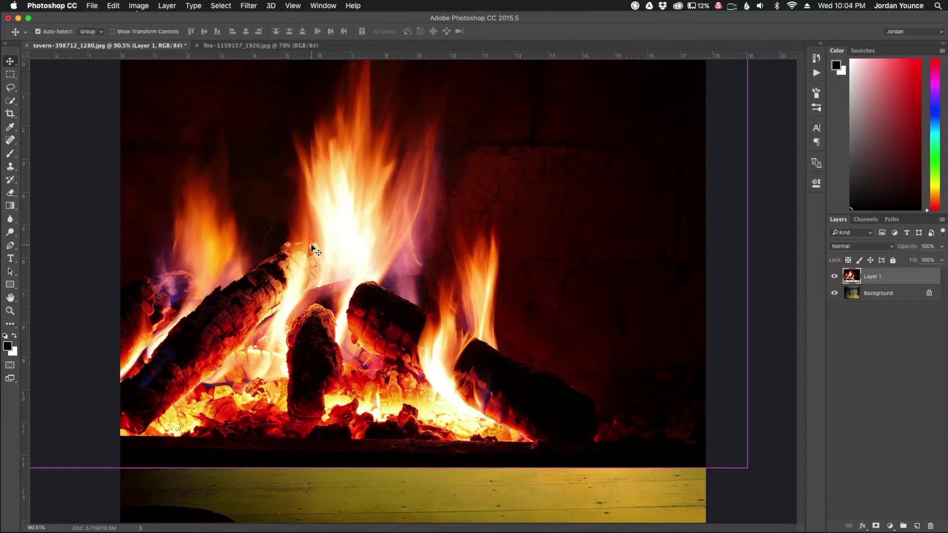
key("super+t")
key("super+minus")
key("super+minus")
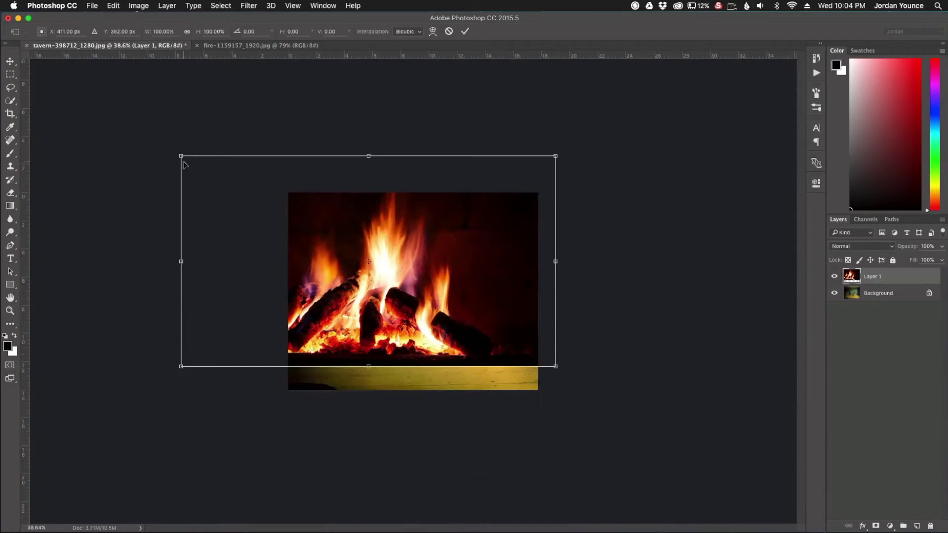
left_click_drag(181, 155, 446, 305)
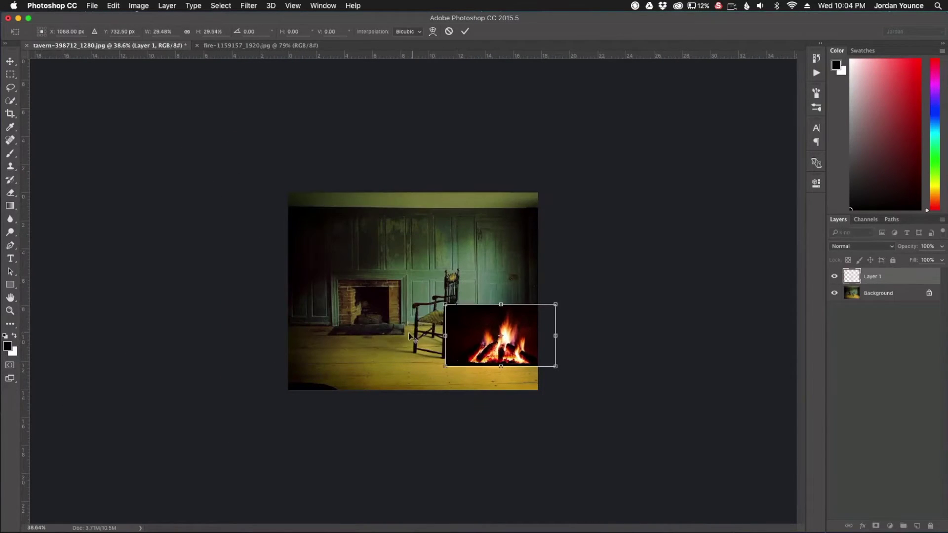
key("super+equal")
left_click_drag(465, 352, 249, 291)
Step: Scale the fire to about 14% and fit it into the fireplace opening, then commit
key("super+equal")
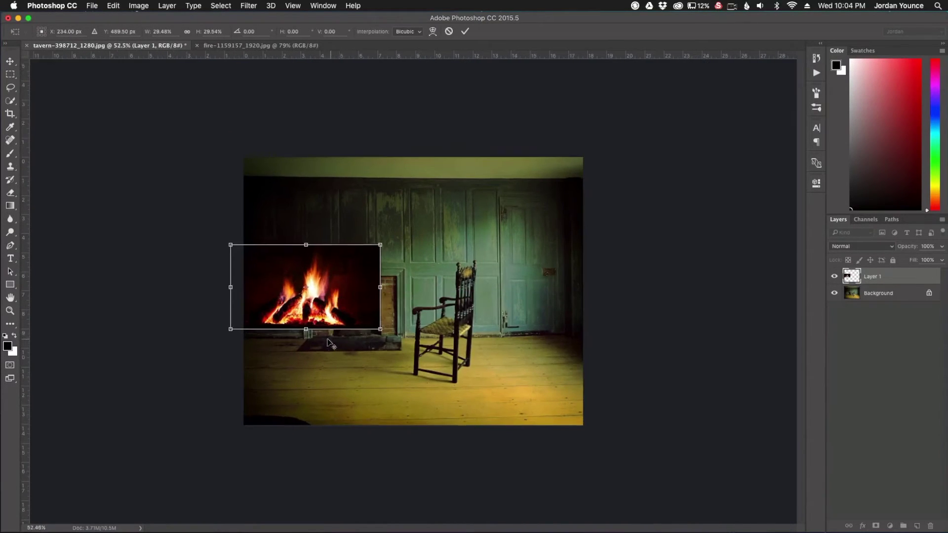
key("super+equal")
left_click_drag(117, 217, 284, 309)
left_click_drag(401, 363, 456, 399)
key("super+equal")
key("super+equal")
mouse_move(546, 411)
left_mouse_down()
mouse_move(556, 413)
mouse_move(542, 409)
left_mouse_up()
left_click_drag(469, 381, 464, 403)
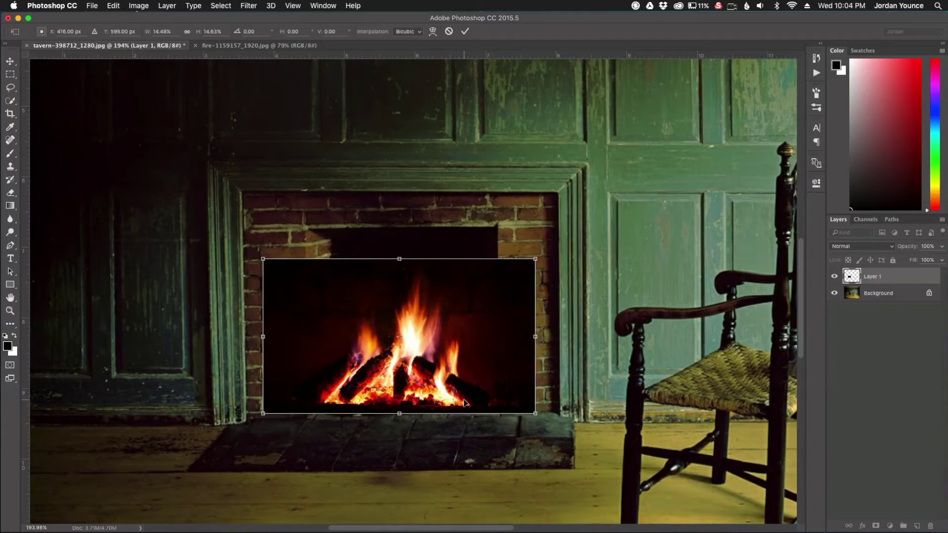
key("Return")
key("shift+Down")
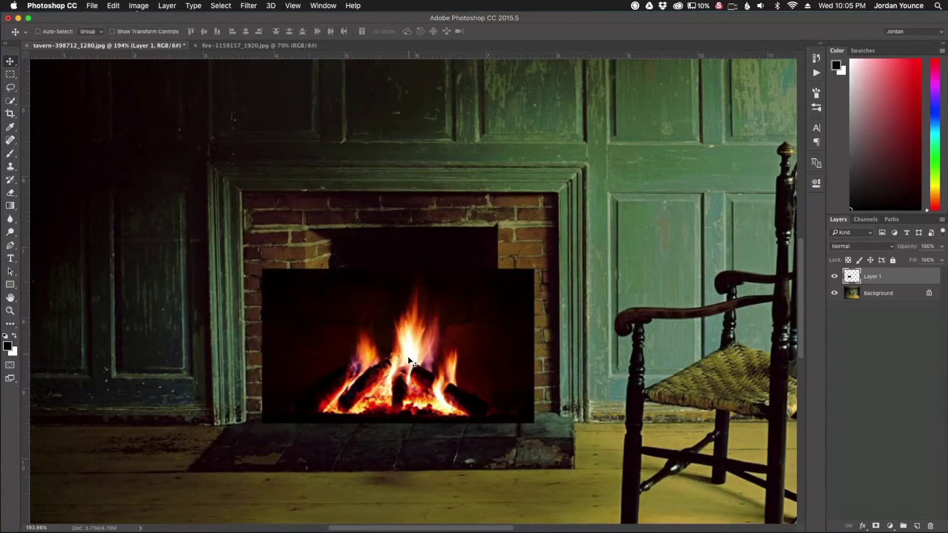
Step: Try Lighten blending on the fire layer and settle the flames onto the fireplace floor
left_click(861, 251)
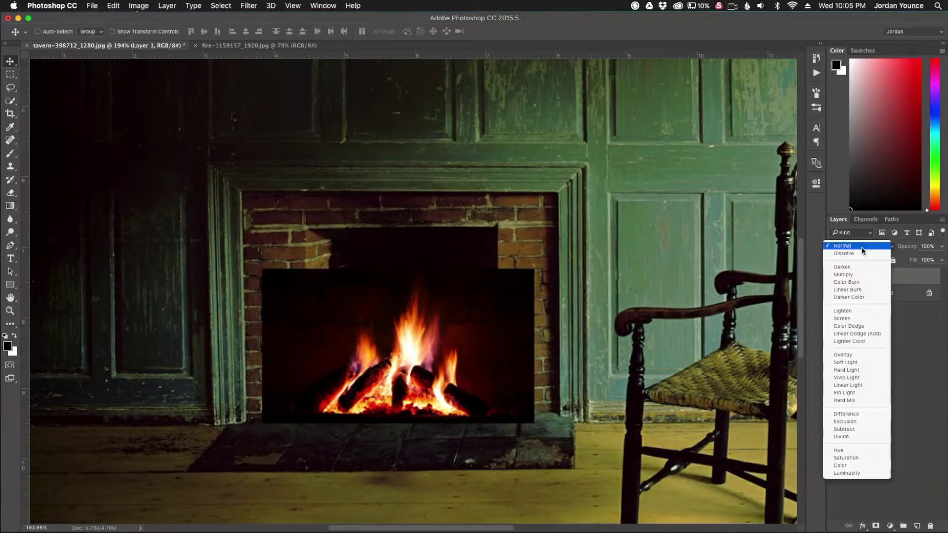
left_click(848, 312)
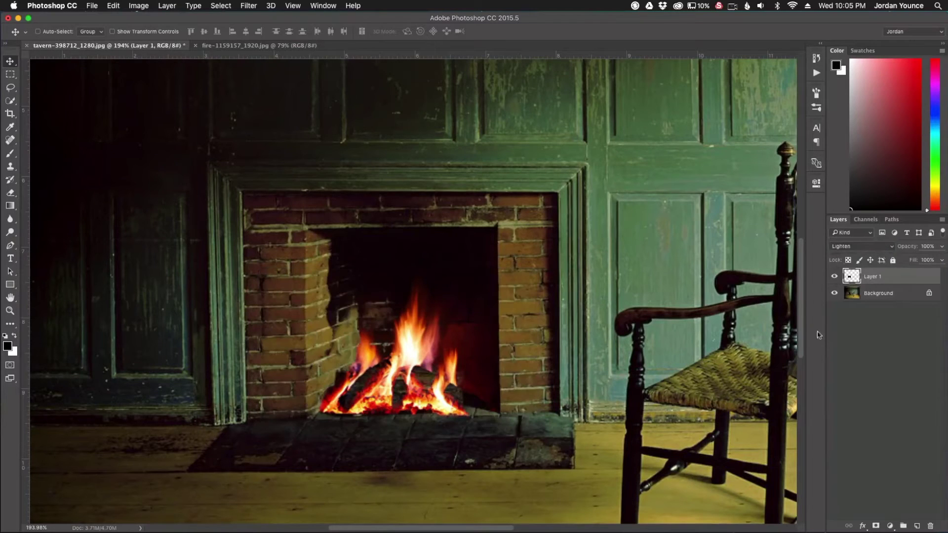
left_click_drag(374, 401, 405, 393)
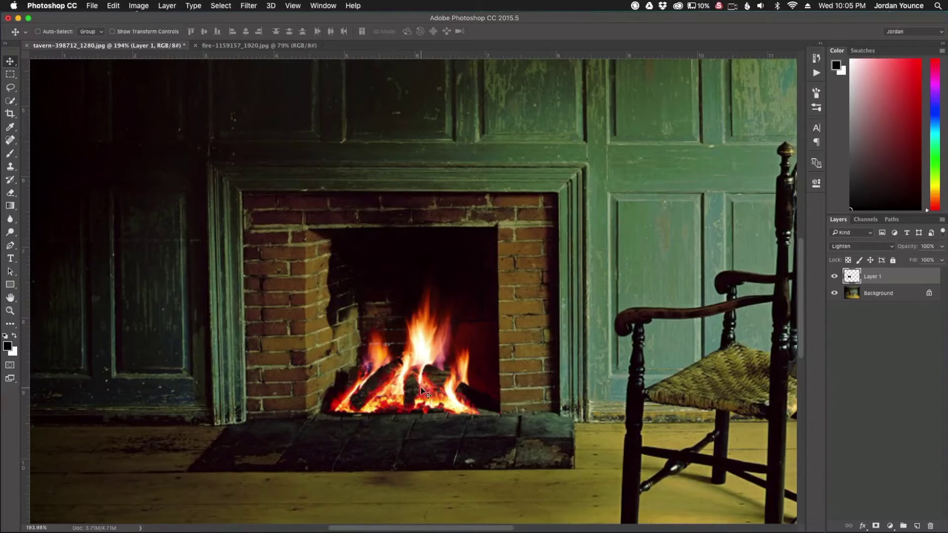
left_click_drag(420, 387, 383, 390)
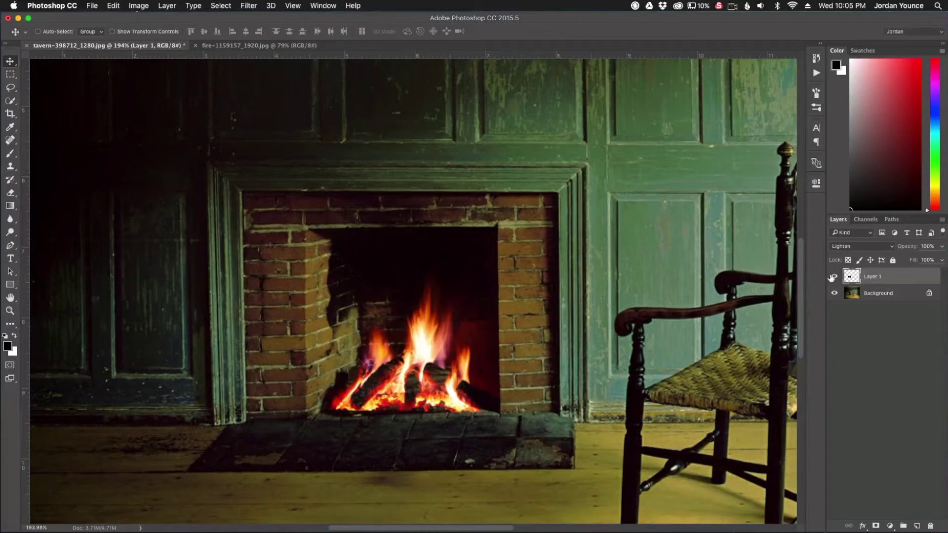
Step: Compare Screen and Color Dodge, then set the fire layer to Linear Dodge (Add)
left_click(842, 246)
left_click(844, 253)
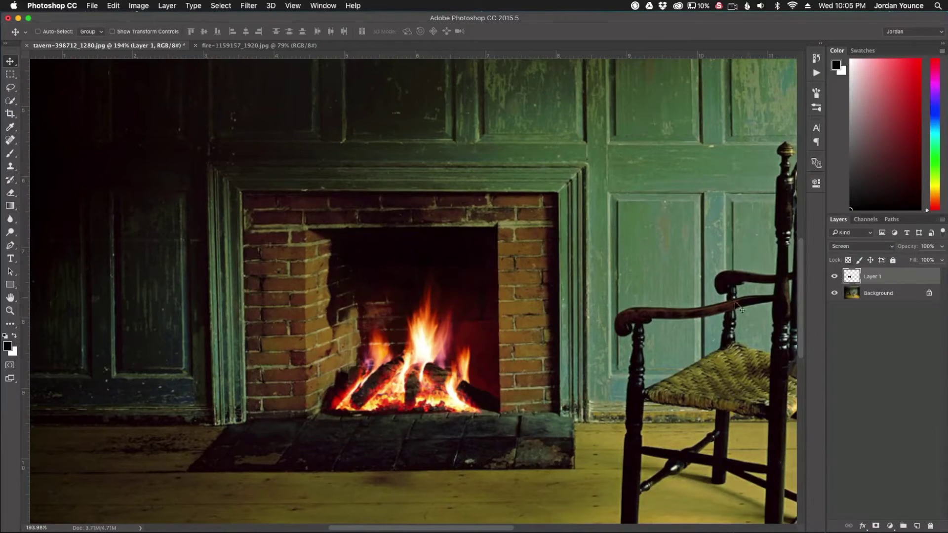
left_click(849, 253)
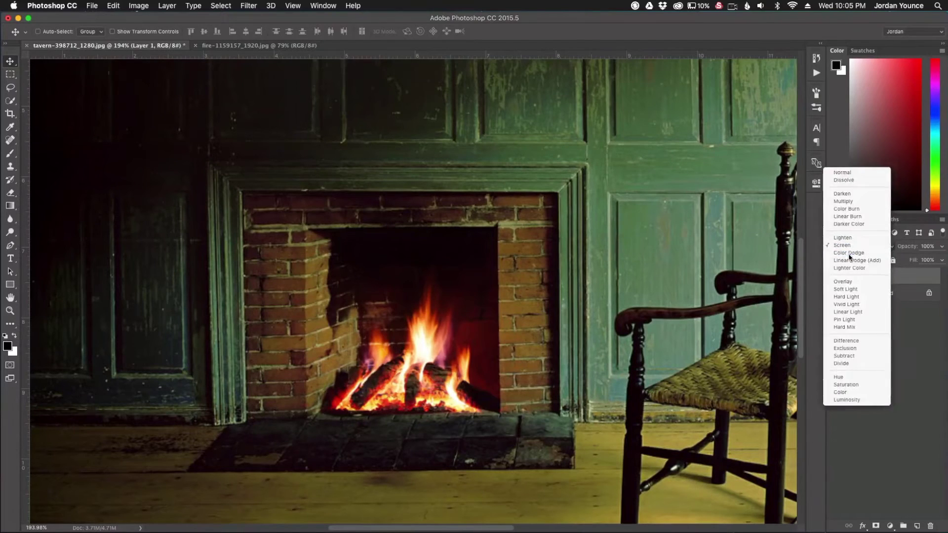
left_click(850, 256)
left_click(868, 250)
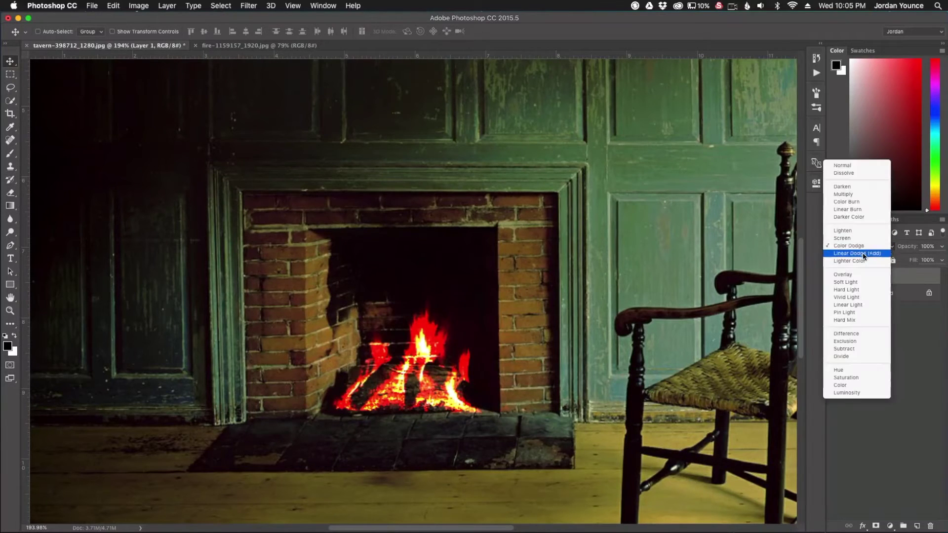
left_click(862, 256)
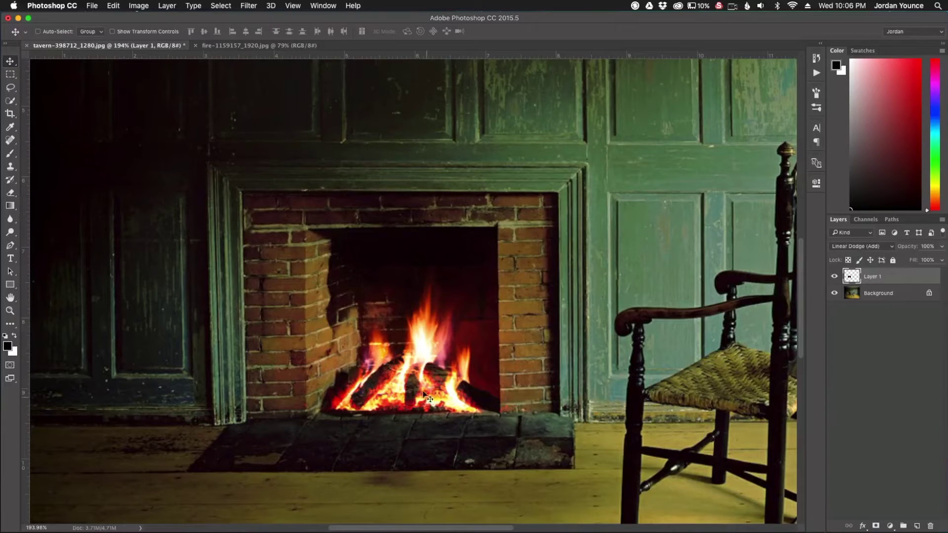
mouse_move(413, 391)
left_mouse_down()
mouse_move(408, 445)
mouse_move(413, 391)
left_mouse_up()
Step: Rotate the fire about -0.74°, lower it onto the hearth, and add a layer mask
key("super+t")
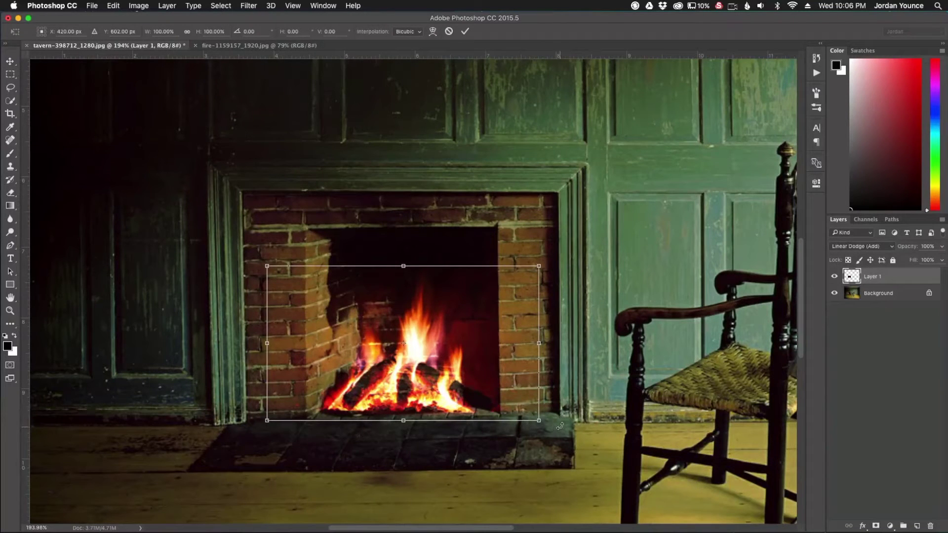
left_click_drag(560, 426, 561, 422)
left_click_drag(443, 409, 441, 407)
key("Return")
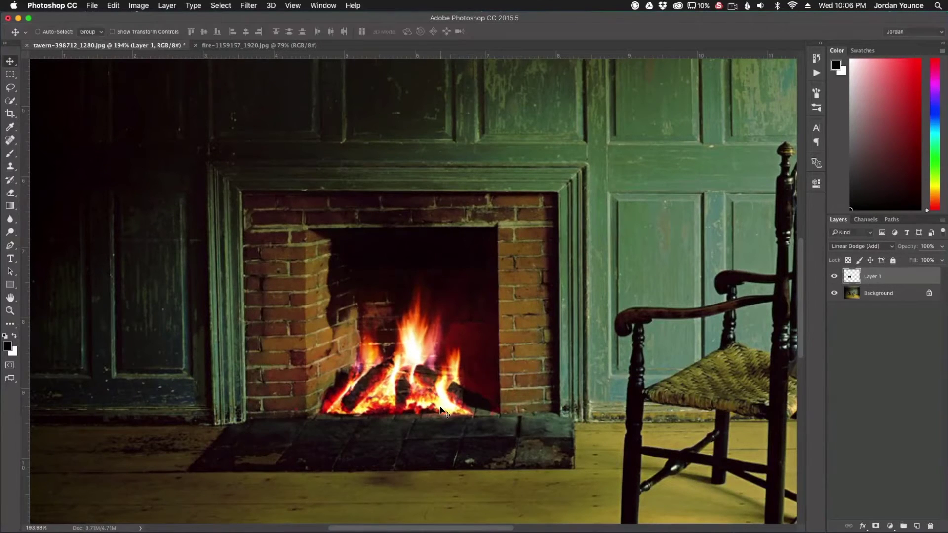
left_click_drag(441, 409, 394, 391)
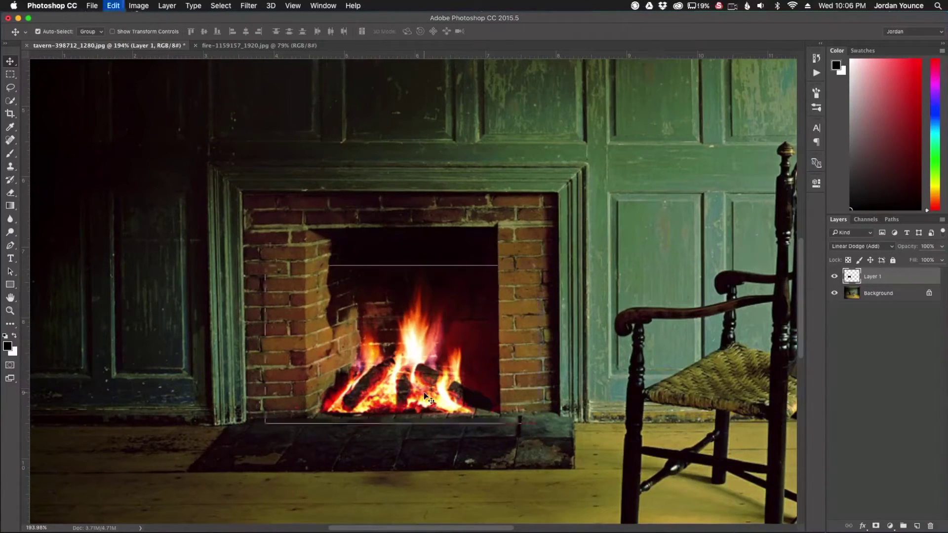
left_click(876, 527)
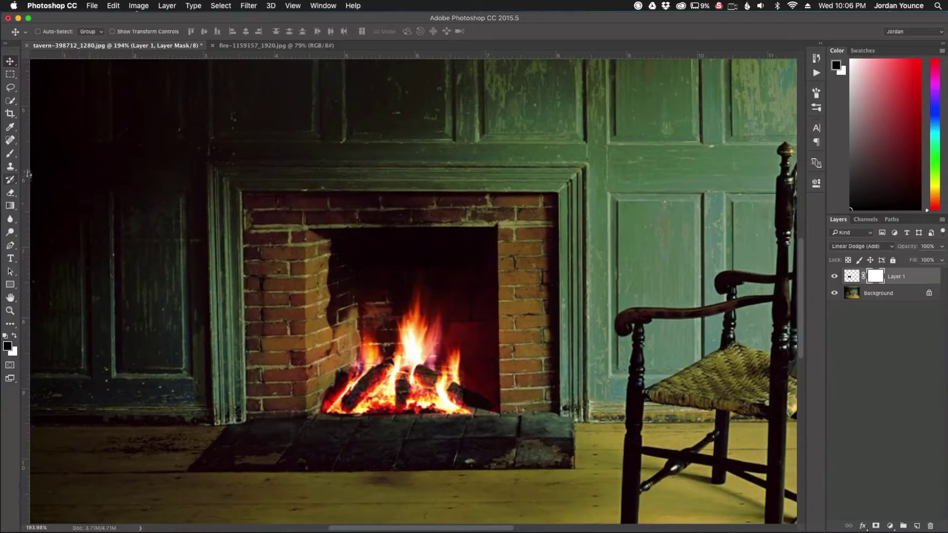
Step: Set up a soft Brush with 0% hardness at size 90
left_click(11, 153)
key("bracketright")
key("bracketright")
key("bracketright")
key("bracketright")
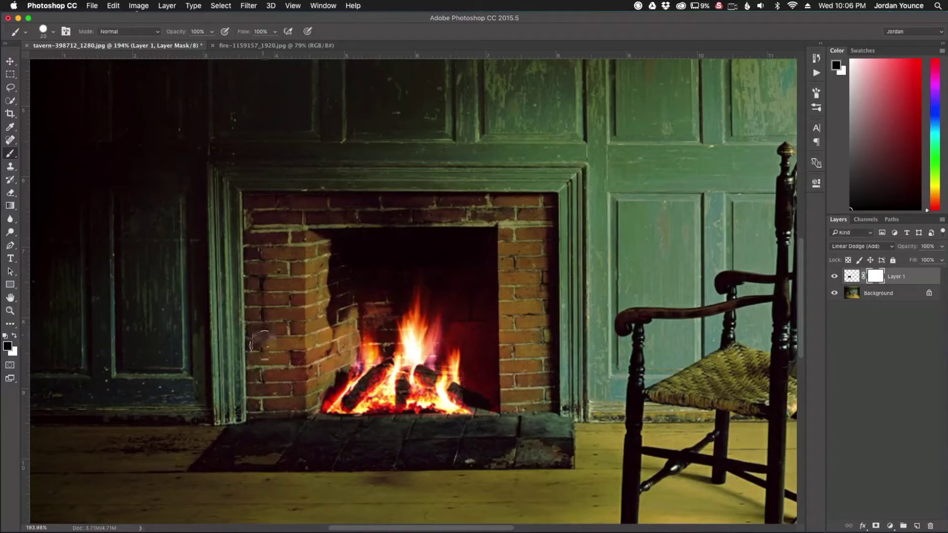
left_click(53, 31)
left_click_drag(79, 89, 52, 88)
key("Return")
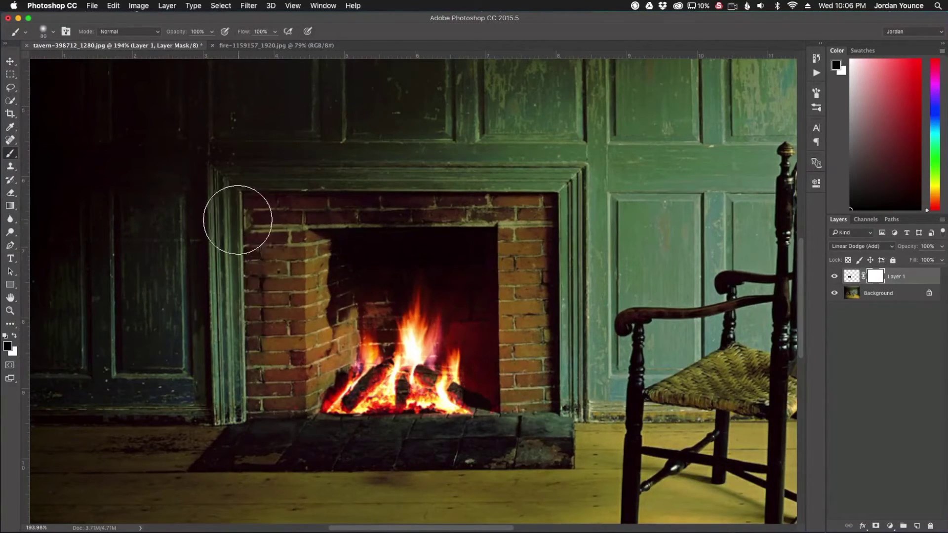
key("bracketright")
key("bracketright")
key("bracketright")
key("bracketright")
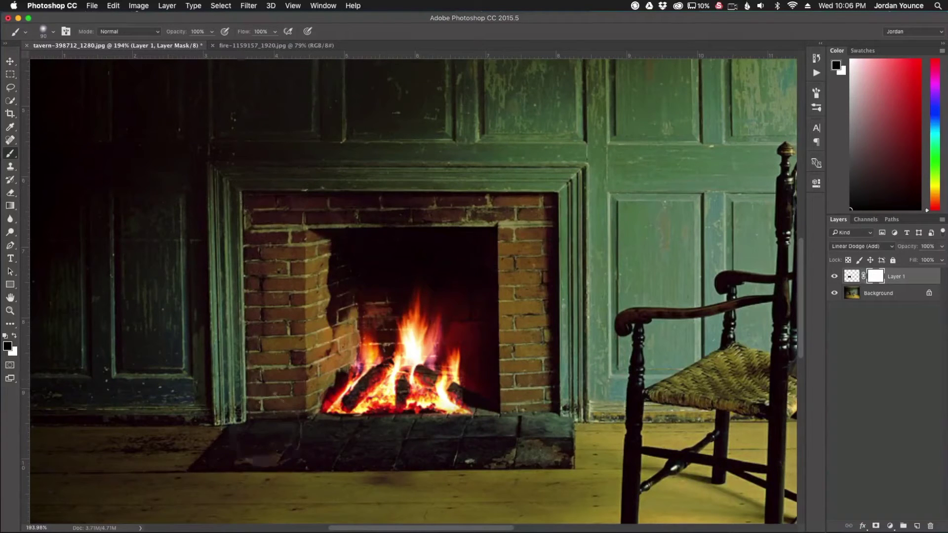
Step: Paint black on the mask along the fire's hard bottom edge
left_click_drag(328, 407, 467, 407)
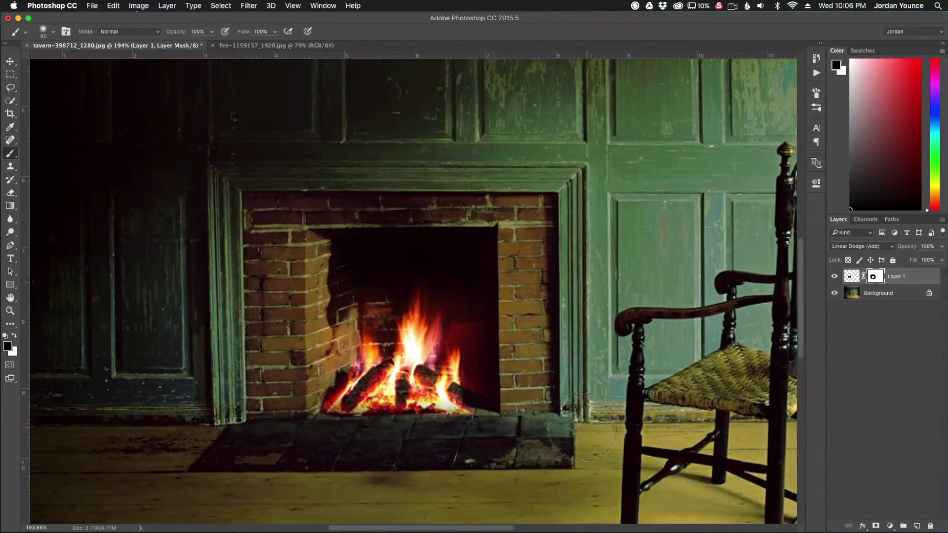
key("super+minus")
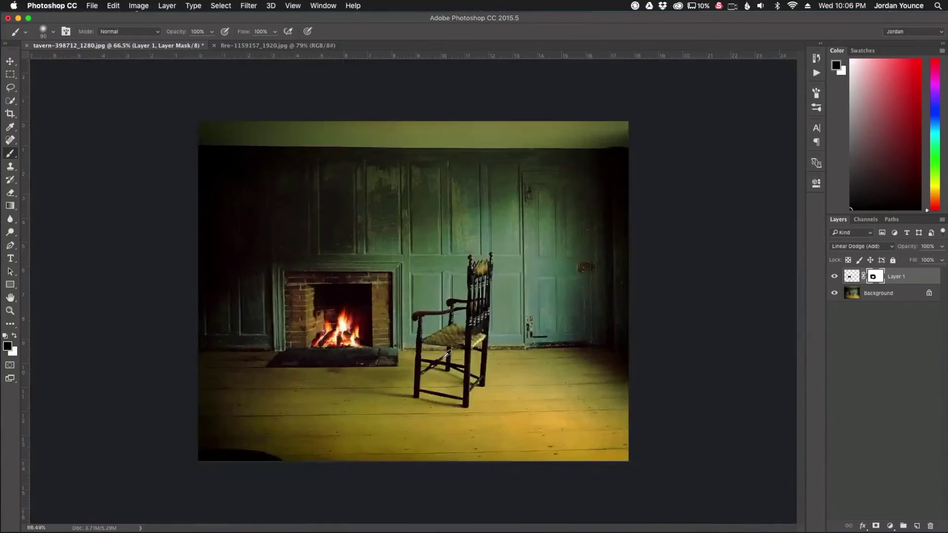
scroll(352, 356, "up", 1)
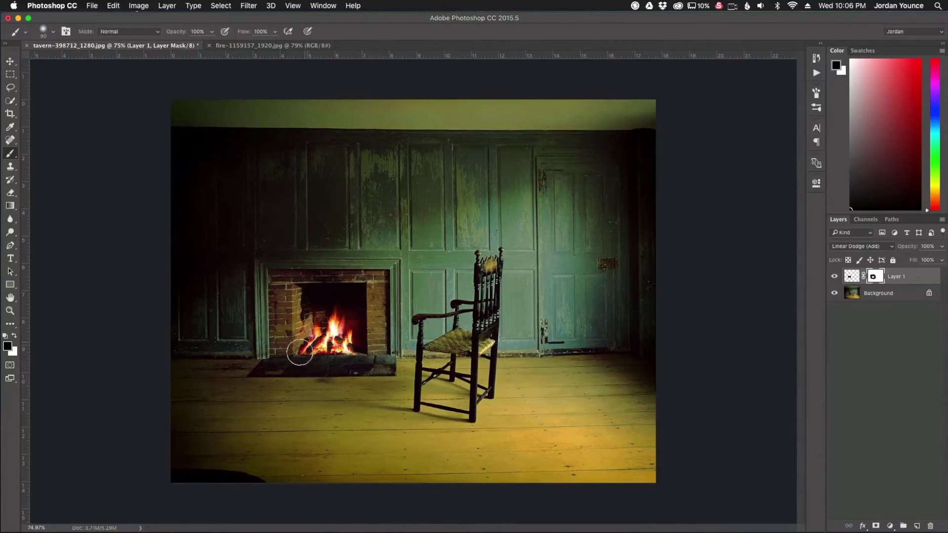
scroll(287, 347, "up", 1)
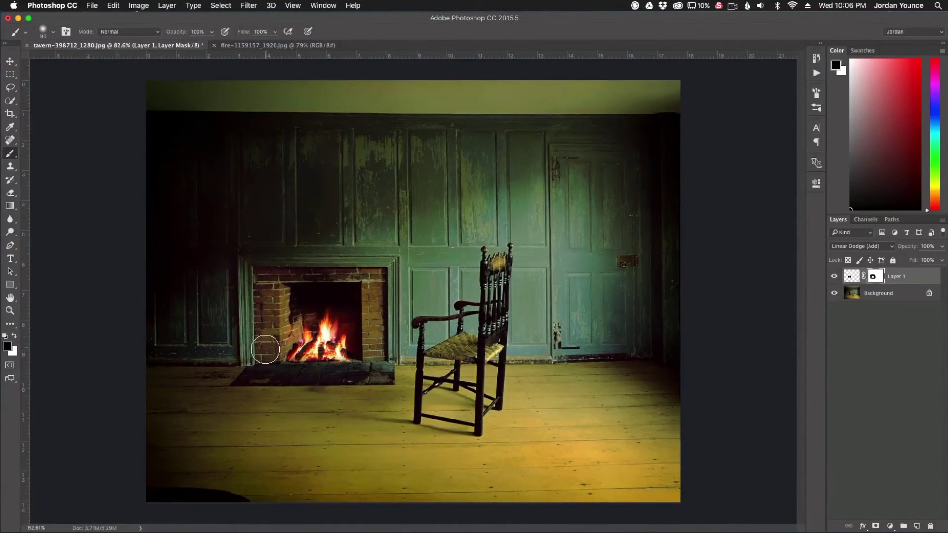
scroll(276, 348, "up", 2)
scroll(285, 352, "up", 1)
scroll(395, 376, "up", 1)
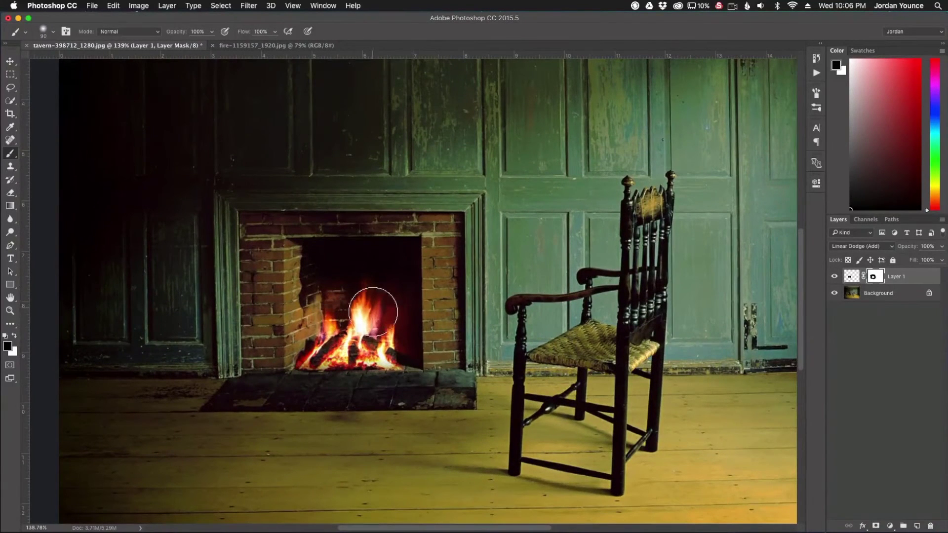
scroll(405, 368, "up", 1)
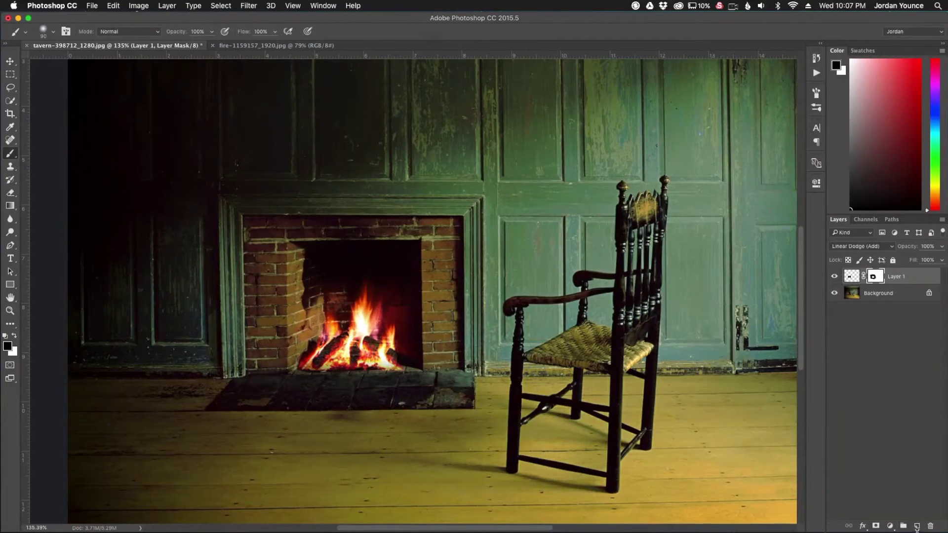
Step: Add a new empty Layer 2 and move it below the fire layer
left_click(917, 527)
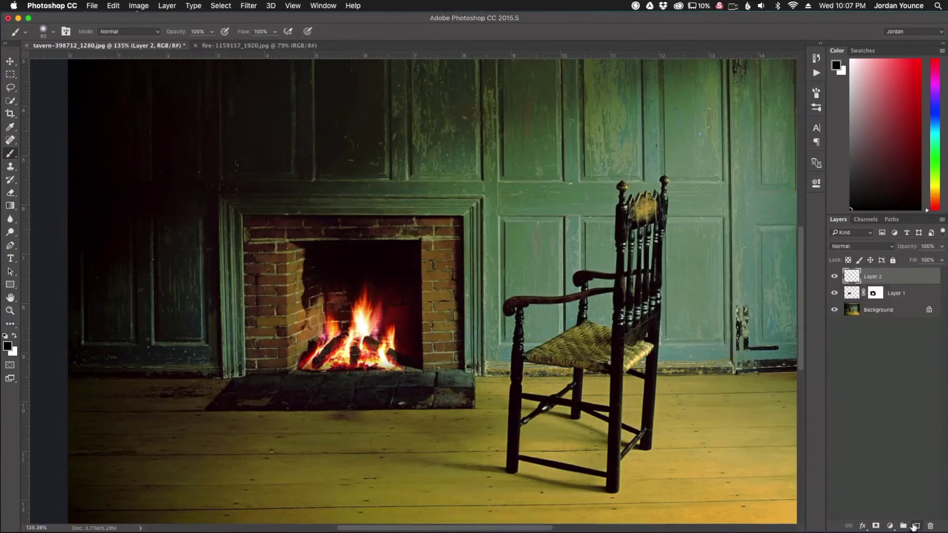
left_click_drag(893, 278, 888, 303)
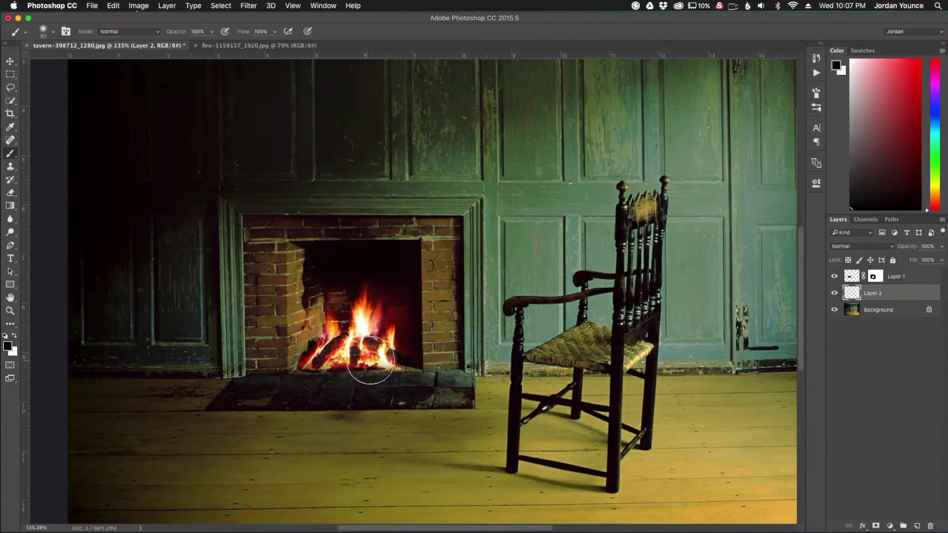
scroll(366, 316, "up", 3)
scroll(362, 343, "up", 3)
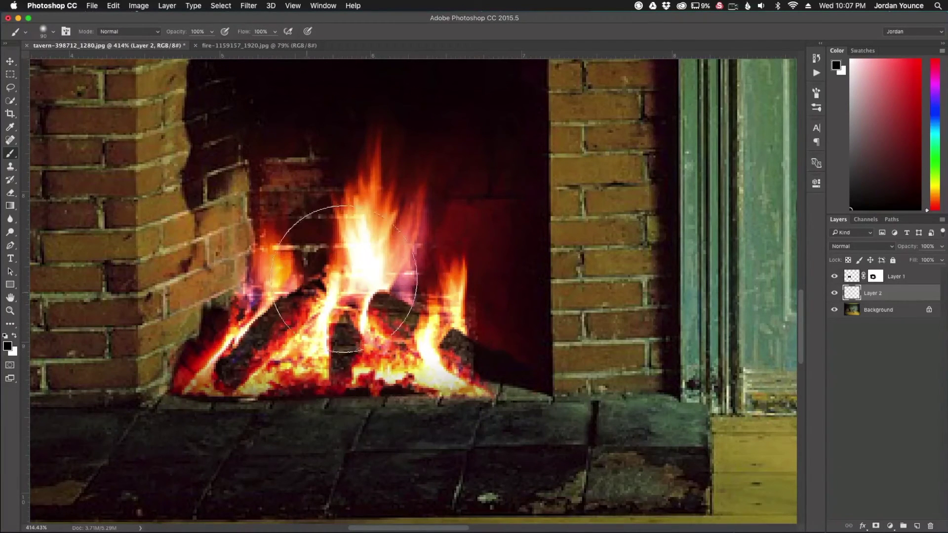
Step: Sample an orange from the flames as the paint colour and enlarge the brush
left_click(404, 254, "alt")
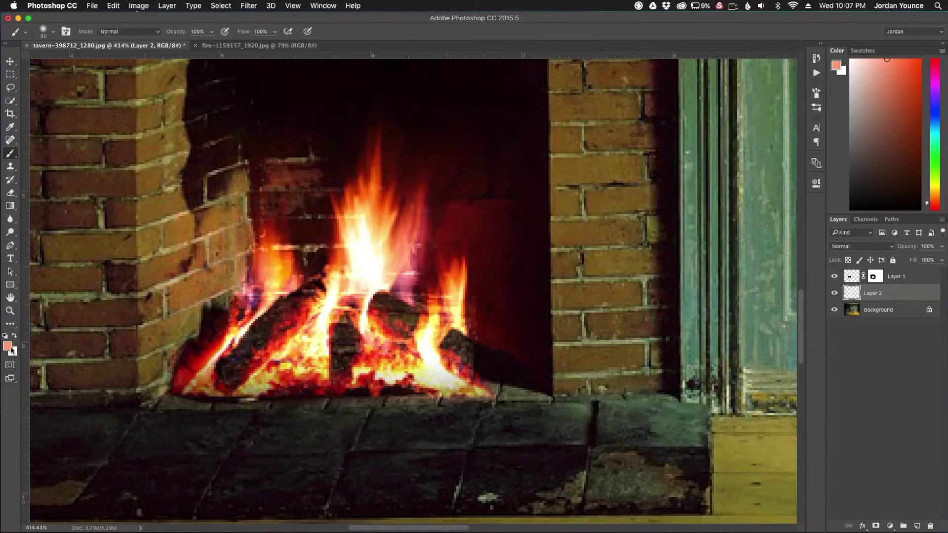
left_click(400, 251, "alt")
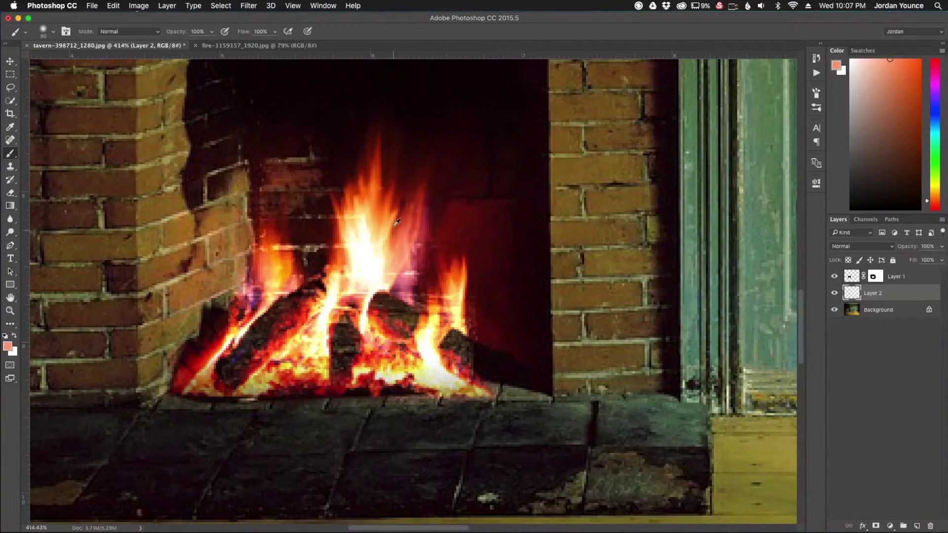
left_click(385, 192, "alt")
left_click(372, 190, "alt")
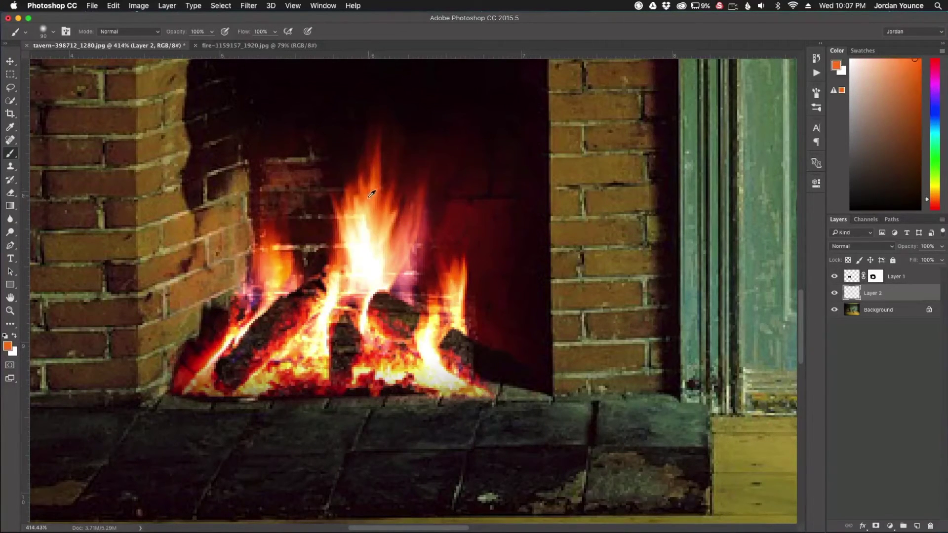
left_click(350, 226, "alt")
left_click(345, 245, "alt")
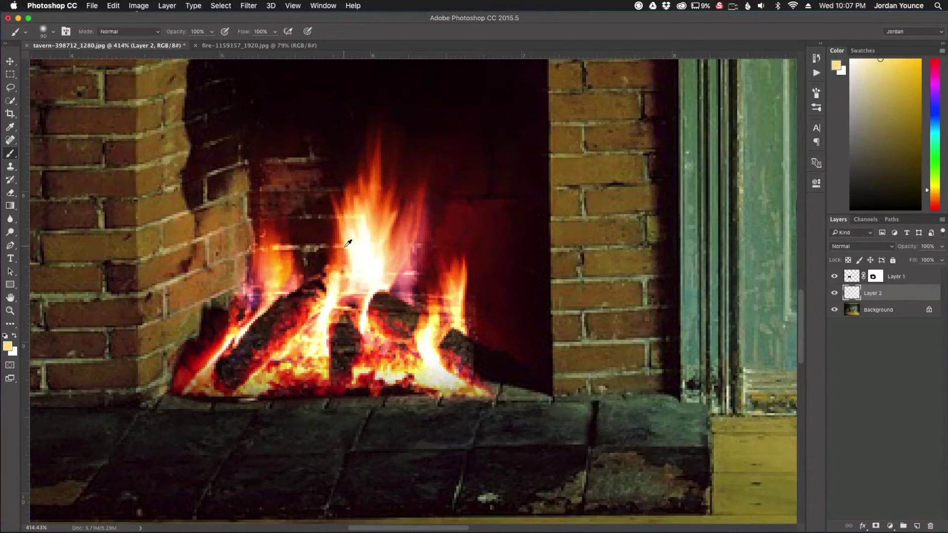
left_click(357, 203, "alt")
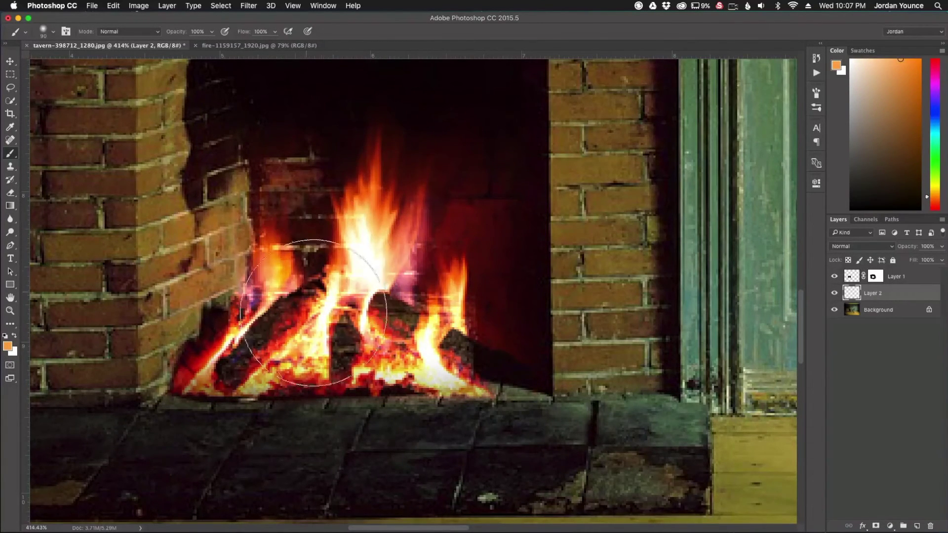
scroll(348, 380, "down", 4)
scroll(342, 371, "up", 2)
scroll(342, 371, "down", 1)
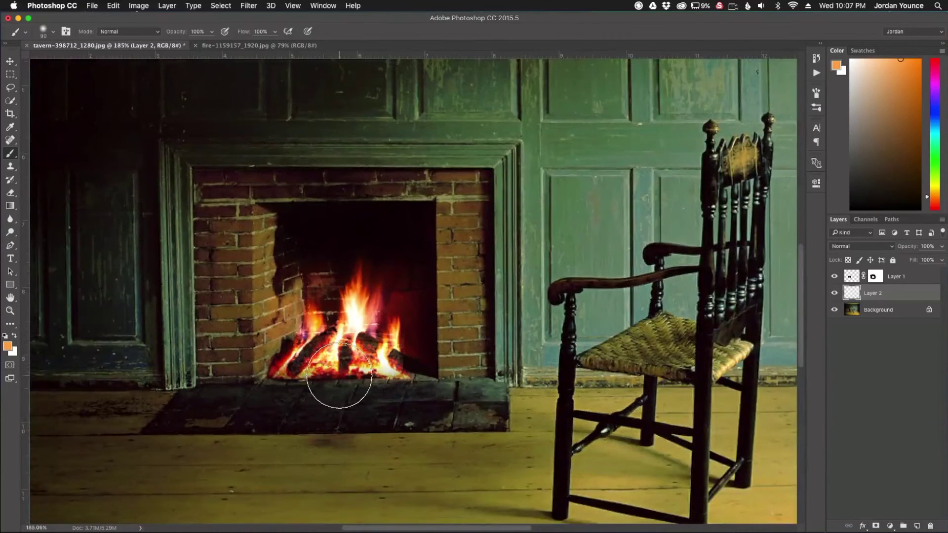
key("bracketright")
key("bracketright")
key("bracketright")
key("bracketright")
key("bracketright")
key("bracketright")
key("bracketright")
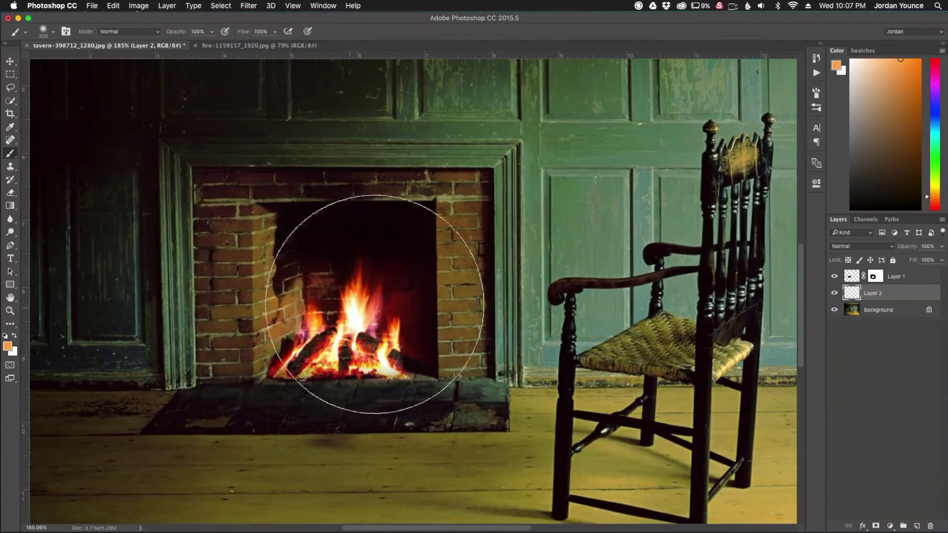
Step: Set the brush to 31% opacity and 34% flow
left_click_drag(181, 34, 168, 34)
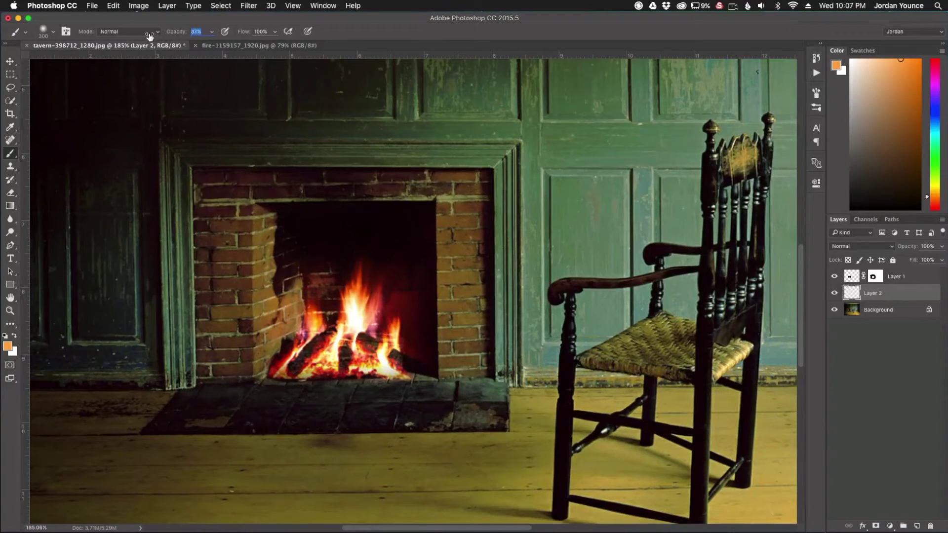
key("Return")
left_click_drag(248, 35, 239, 35)
key("Return")
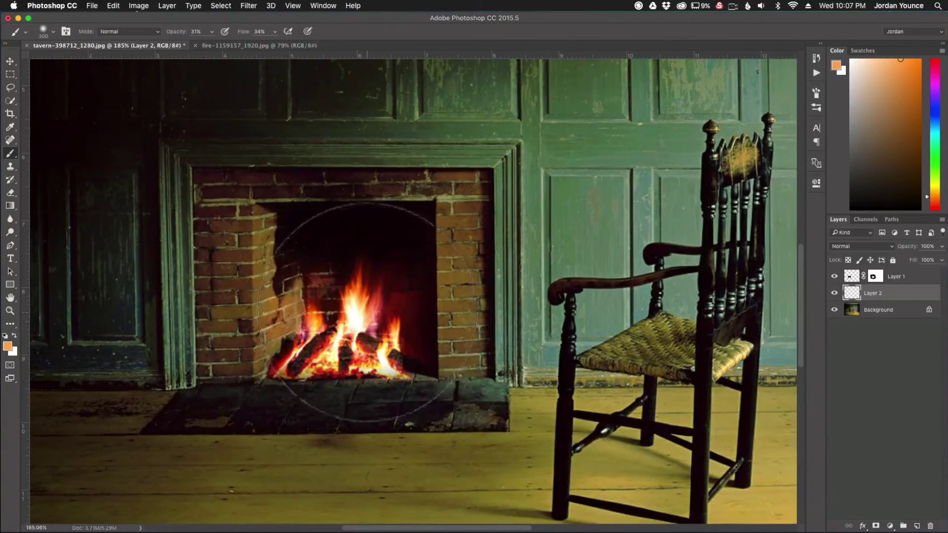
Step: Paint a soft orange glow over the bricks around the fire on Layer 2
scroll(339, 297, "down", 1)
mouse_move(345, 314)
left_mouse_down()
mouse_move(342, 296)
mouse_move(277, 330)
mouse_move(288, 377)
mouse_move(387, 383)
mouse_move(405, 277)
mouse_move(402, 210)
mouse_move(280, 175)
mouse_move(239, 212)
mouse_move(221, 347)
mouse_move(267, 382)
mouse_move(416, 375)
mouse_move(470, 281)
mouse_move(465, 158)
left_mouse_up()
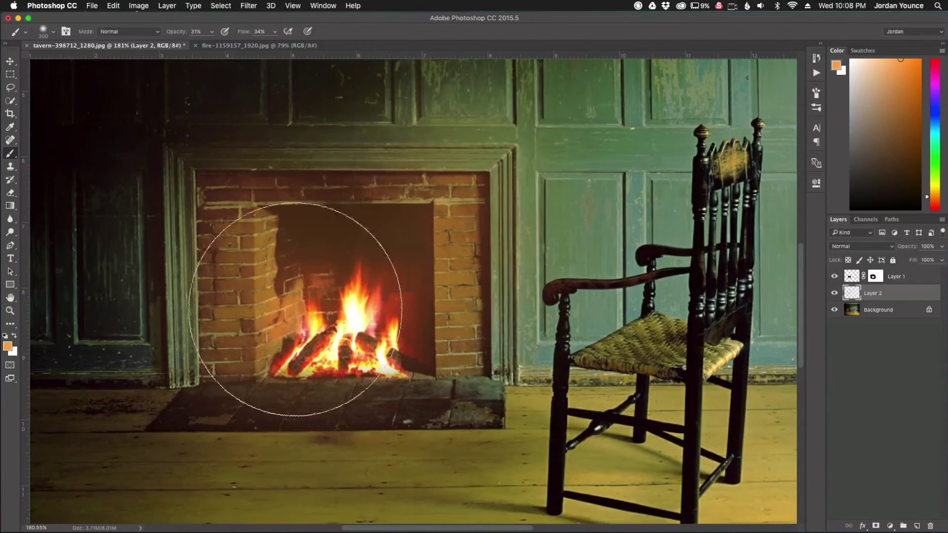
scroll(275, 306, "down", 5)
scroll(340, 365, "up", 1)
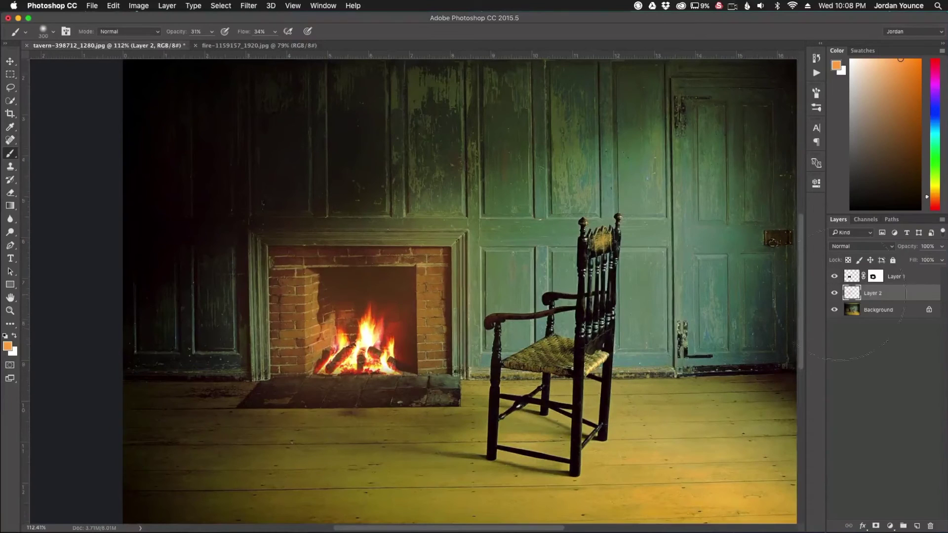
Step: Set Layer 2 to Overlay blending and toggle its visibility to compare
left_click(857, 248)
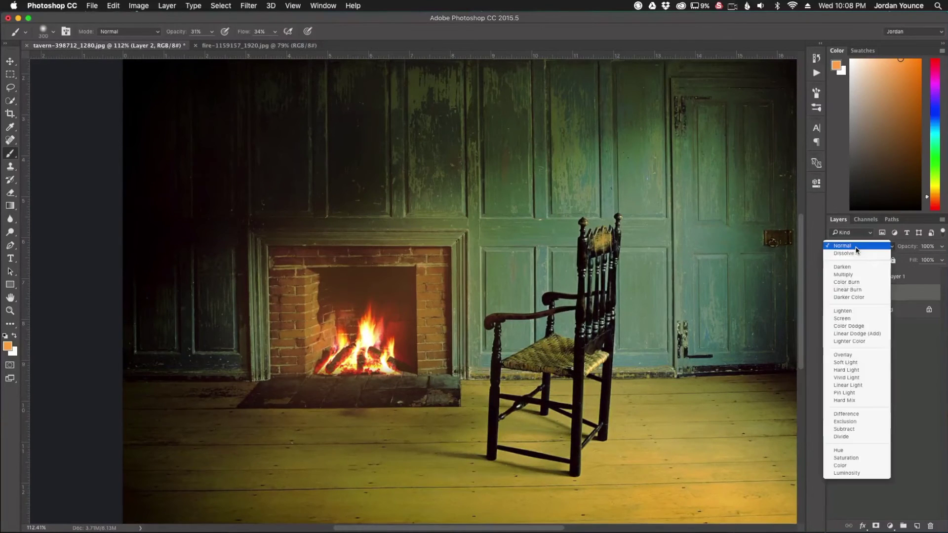
left_click(855, 356)
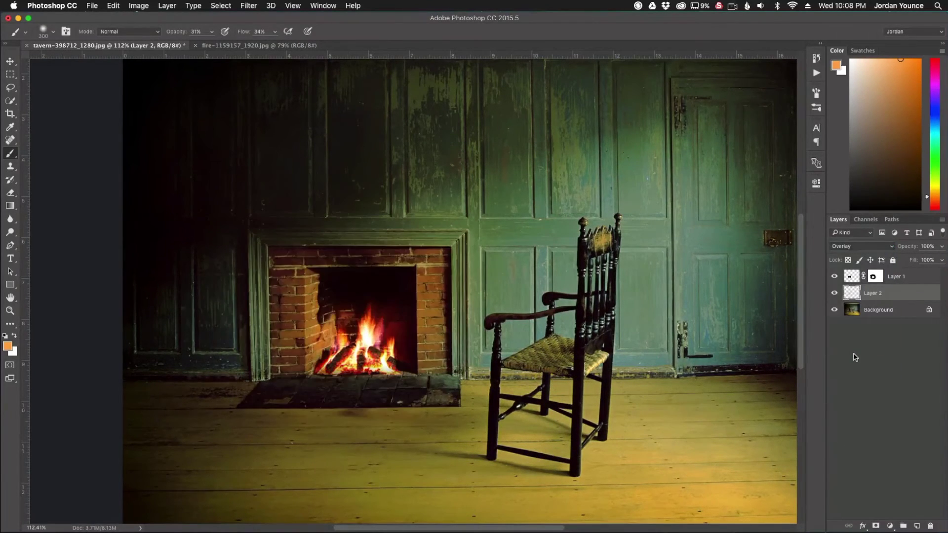
left_click(834, 293)
left_click(835, 294)
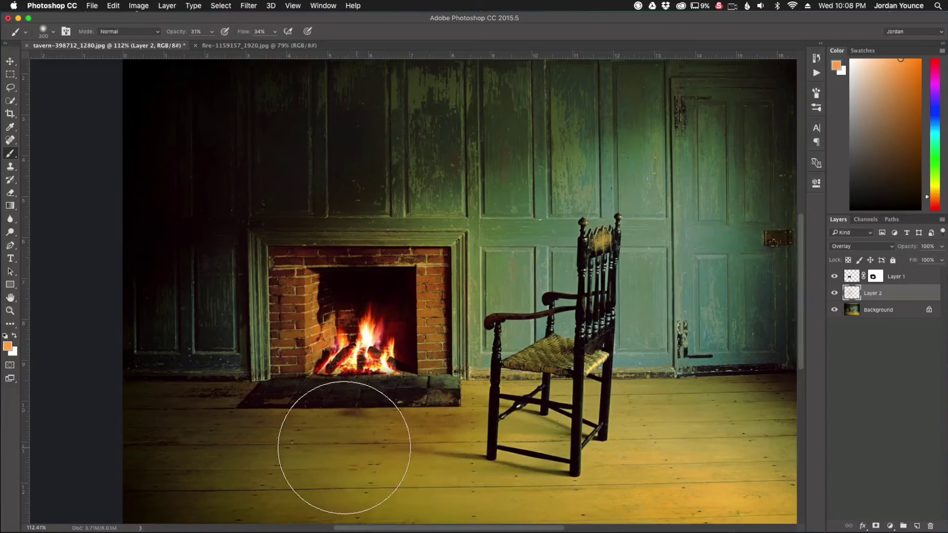
Step: Brush extra glow onto the floor left of the hearth and across the fireplace surround
mouse_move(433, 434)
left_mouse_down()
mouse_move(246, 434)
mouse_move(231, 418)
left_mouse_up()
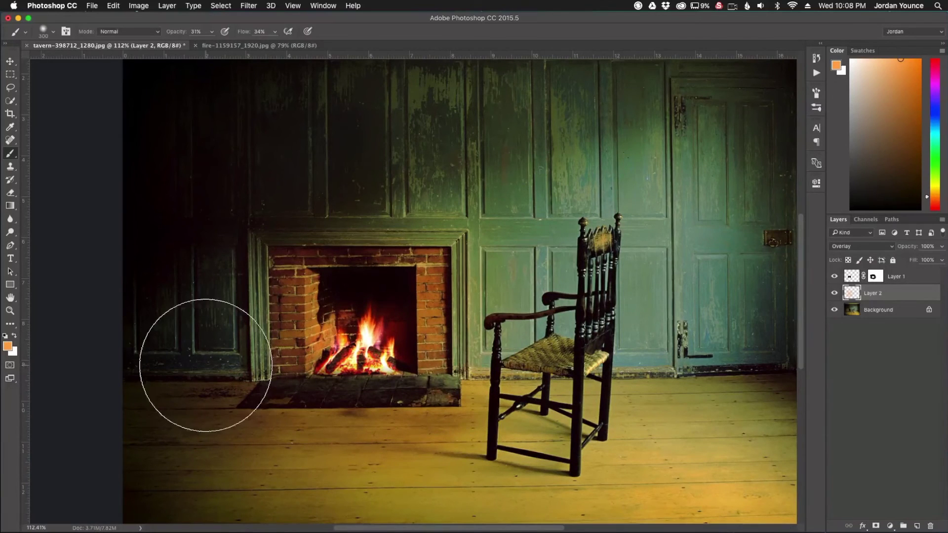
mouse_move(260, 290)
left_mouse_down()
mouse_move(260, 242)
mouse_move(271, 218)
mouse_move(305, 207)
mouse_move(377, 204)
mouse_move(431, 216)
mouse_move(452, 261)
left_mouse_up()
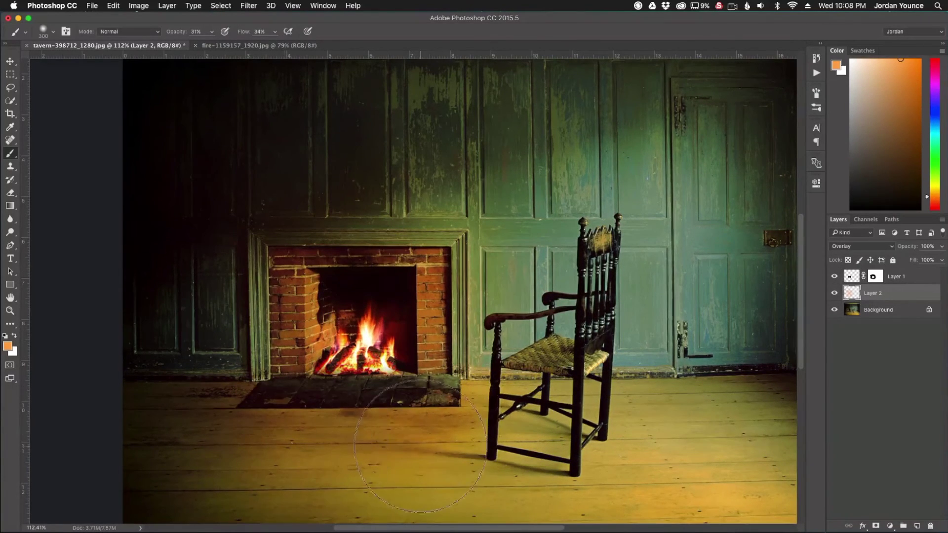
scroll(367, 425, "down", 2)
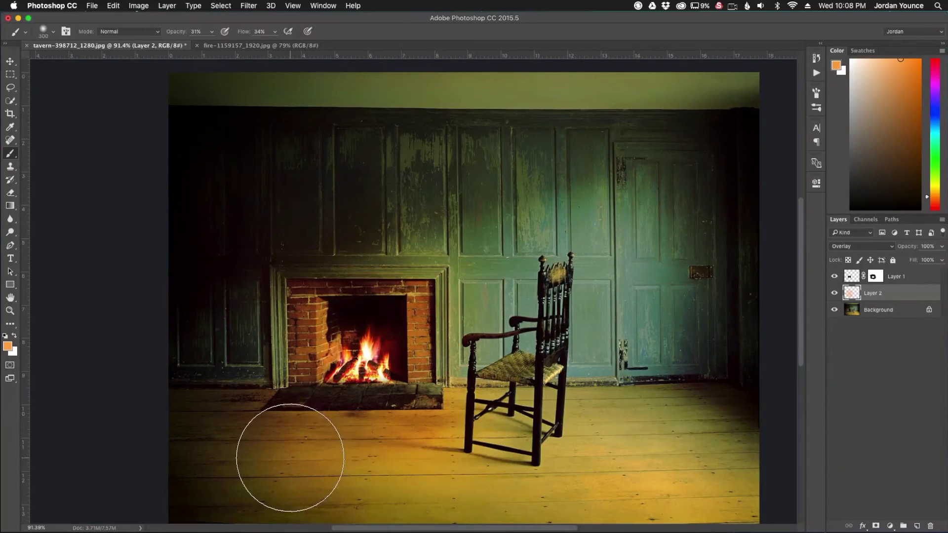
scroll(409, 444, "up", 1)
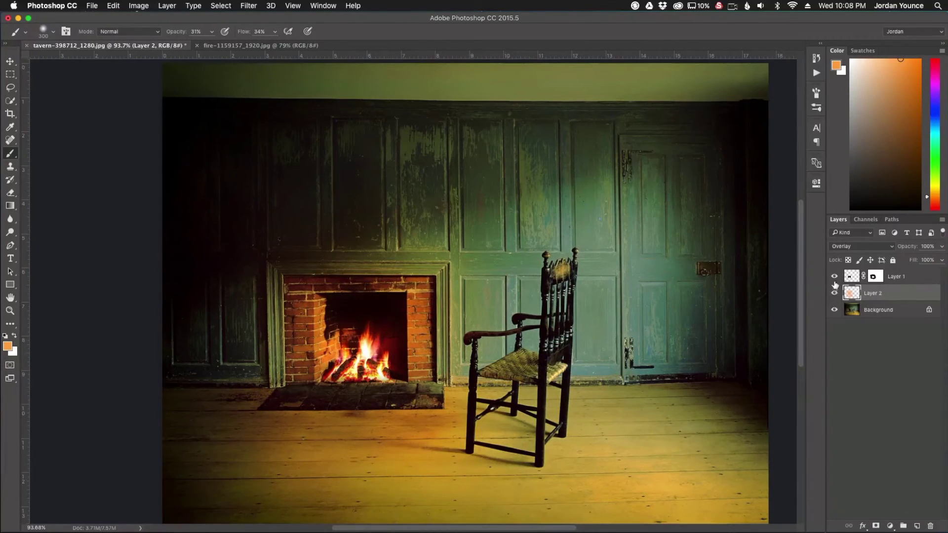
Step: Group Layer 1 and Layer 2 into Group 1, then toggle the group to compare
left_click(918, 281)
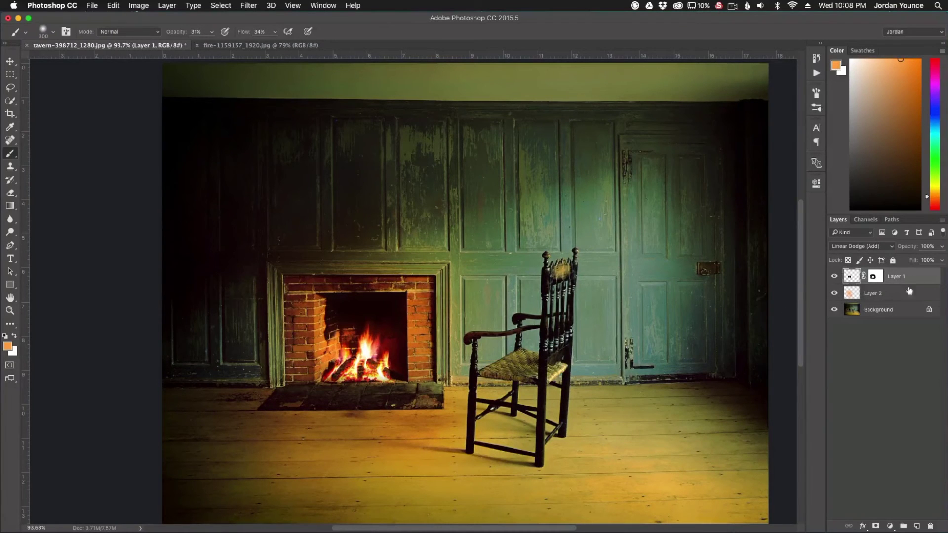
left_click(898, 295, "shift")
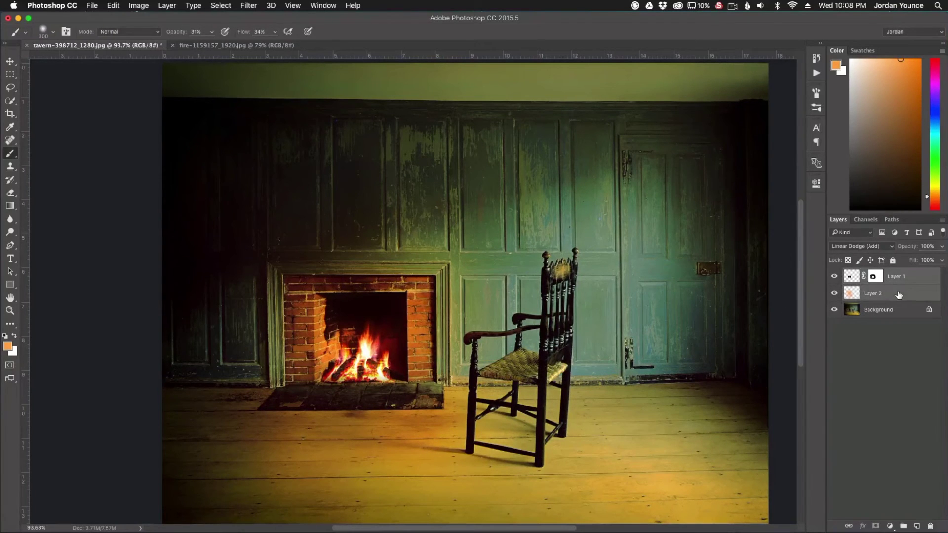
key("super+g")
left_click(835, 274)
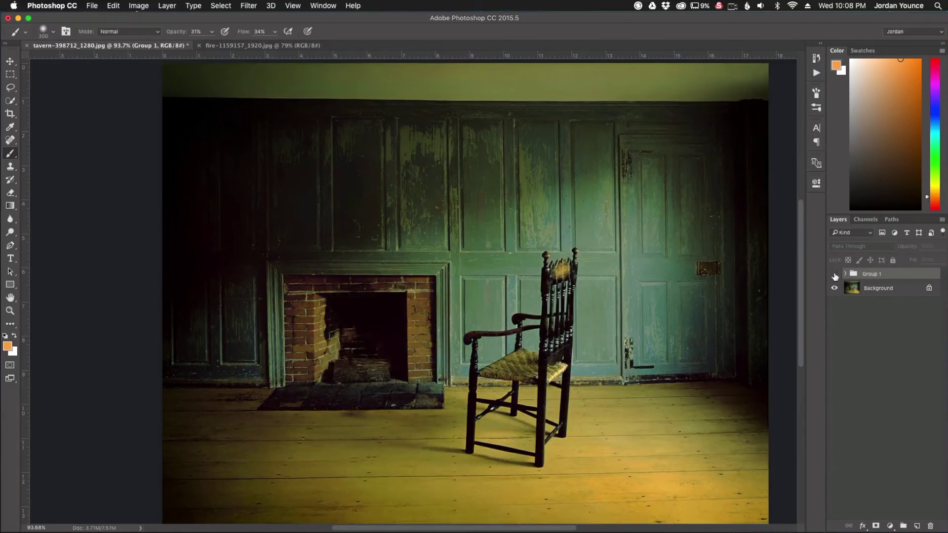
left_click(834, 274)
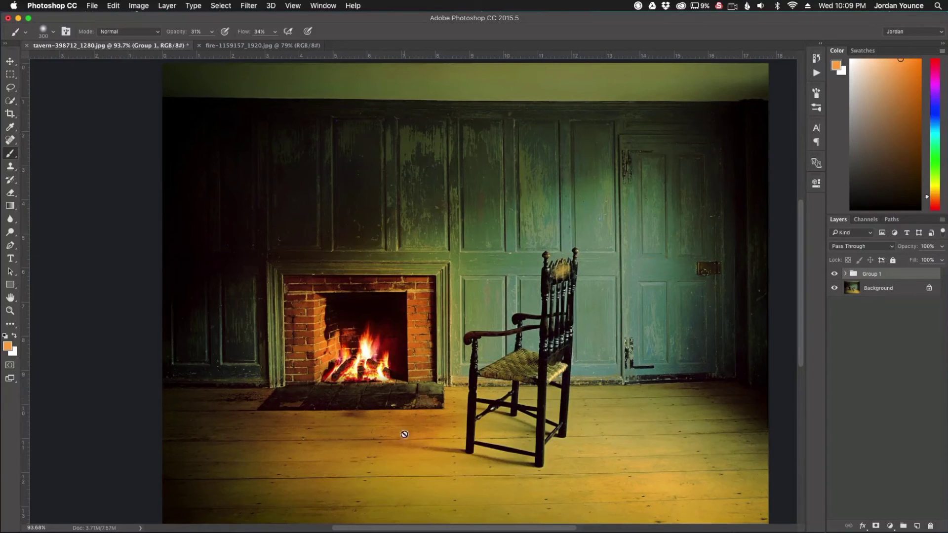
scroll(456, 469, "up", 3)
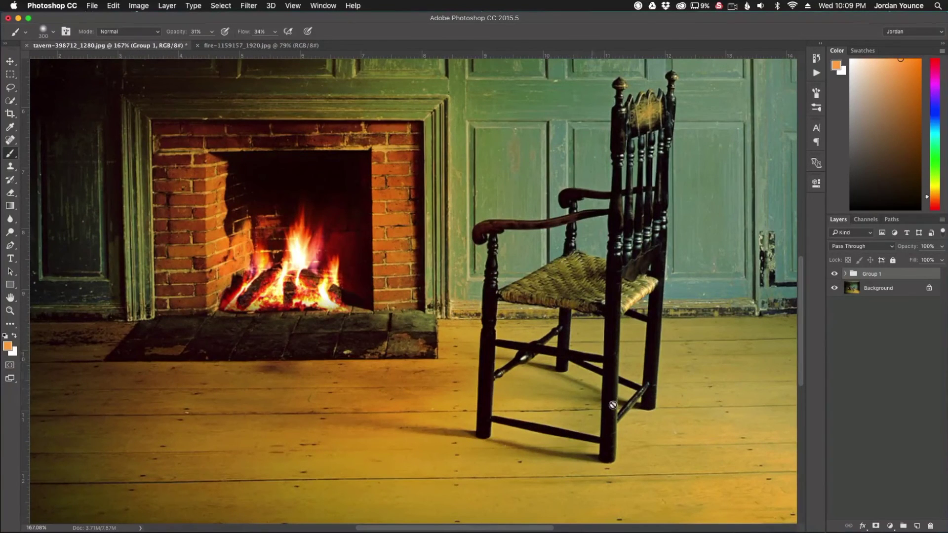
scroll(605, 393, "down", 4)
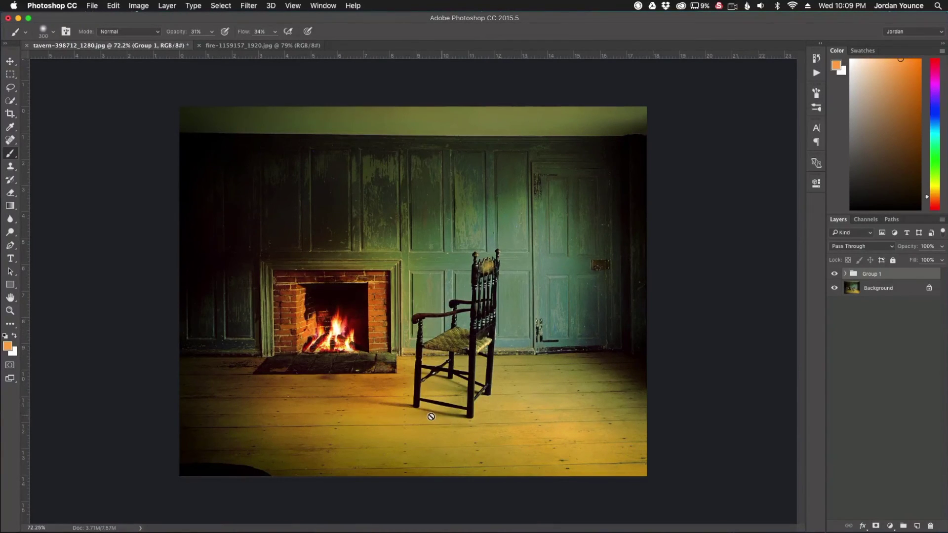
scroll(355, 360, "up", 3)
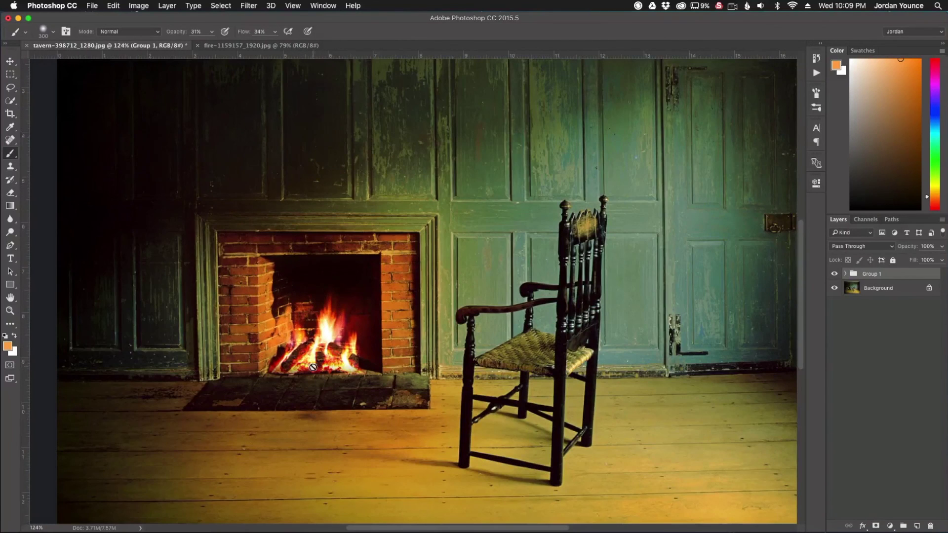
scroll(313, 366, "down", 3)
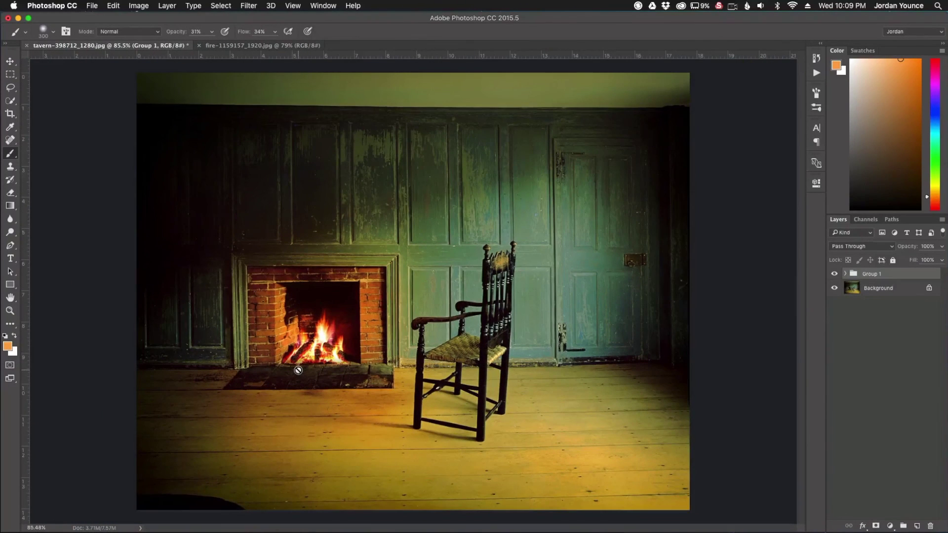